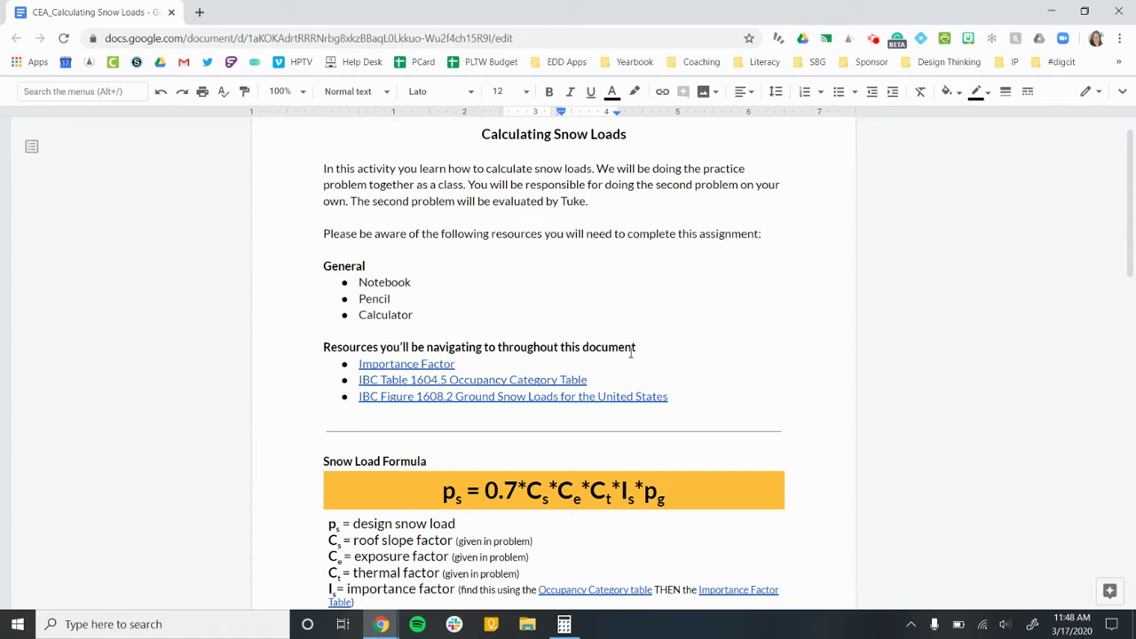
- Scroll past the Snow Load Formula section to the Practice problem's coefficient table
drag(639, 347, 328, 347)
click(328, 347)
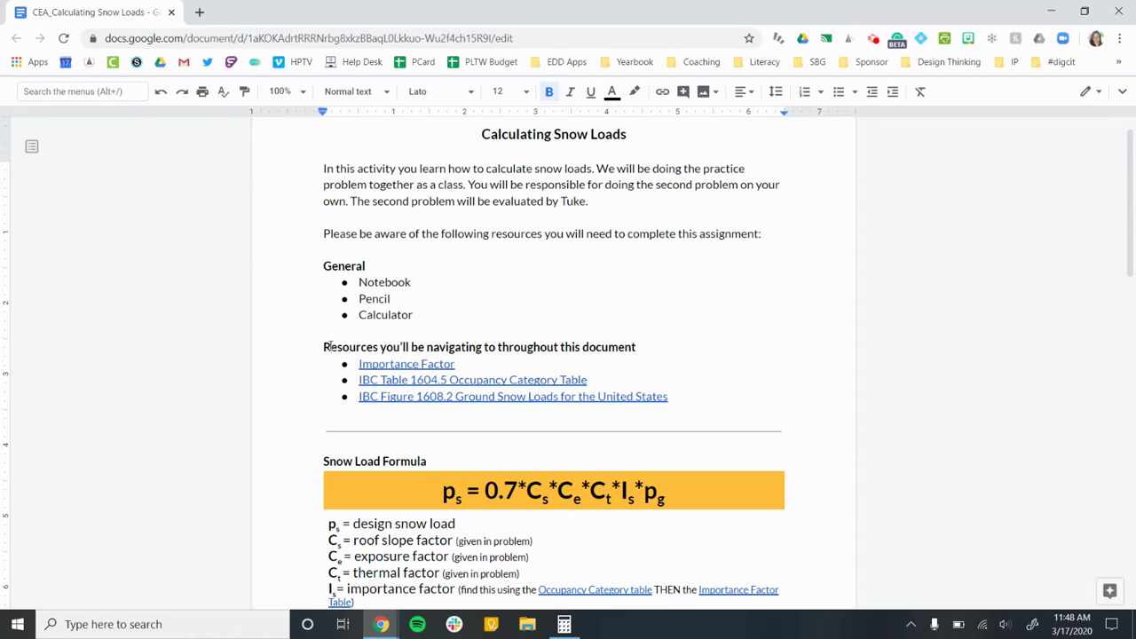
scroll(327, 347, down, 4)
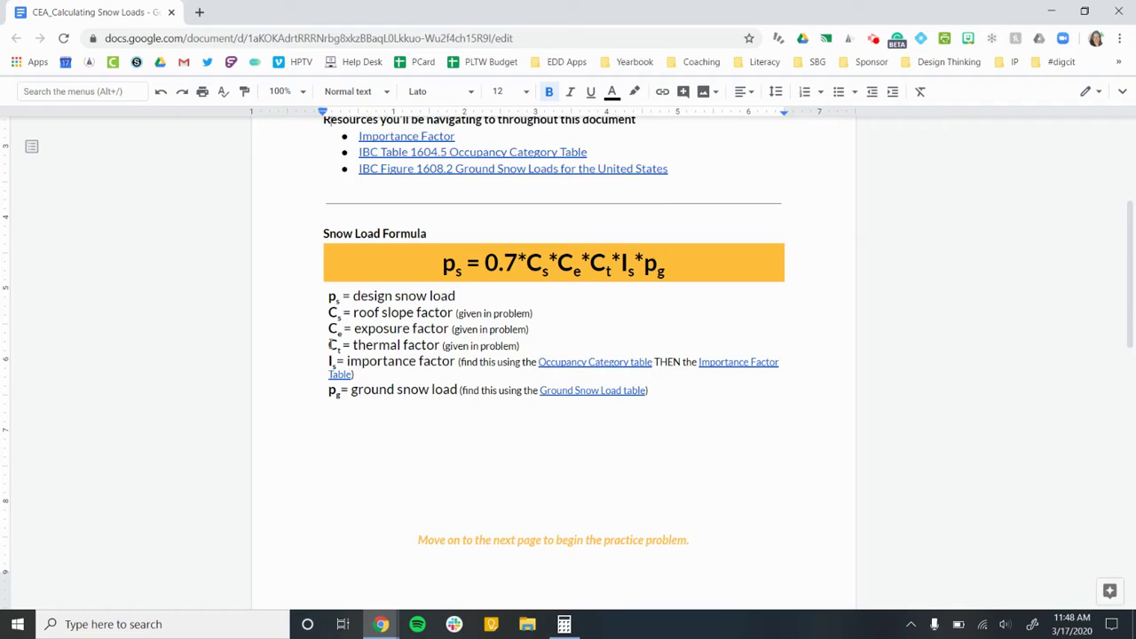
scroll(330, 343, down, 2)
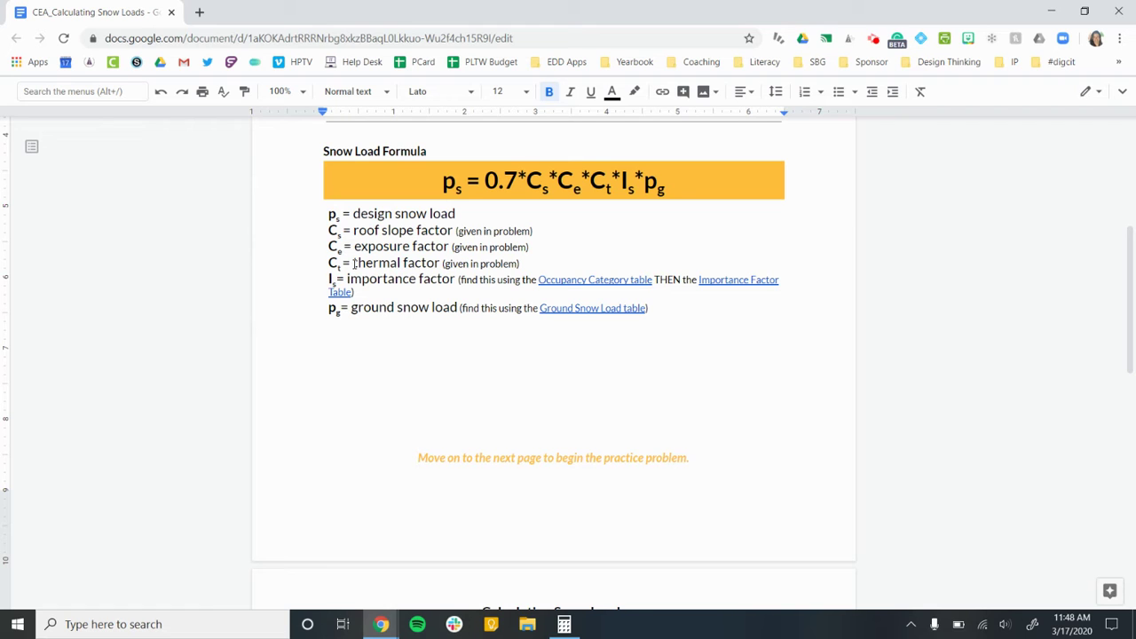
scroll(353, 264, down, 5)
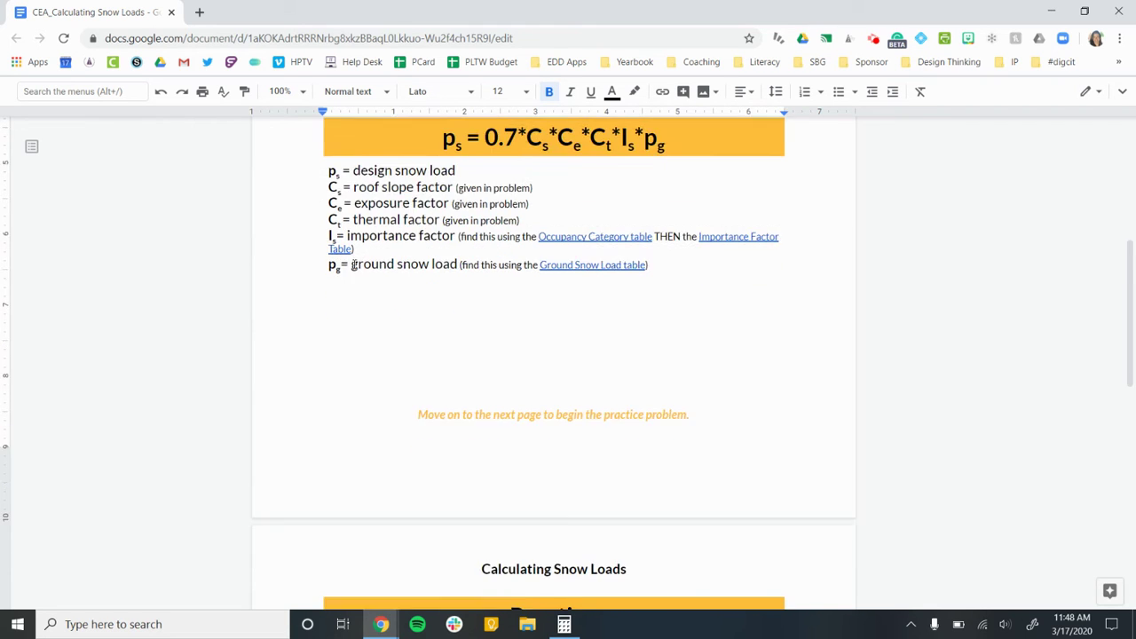
scroll(353, 264, down, 2)
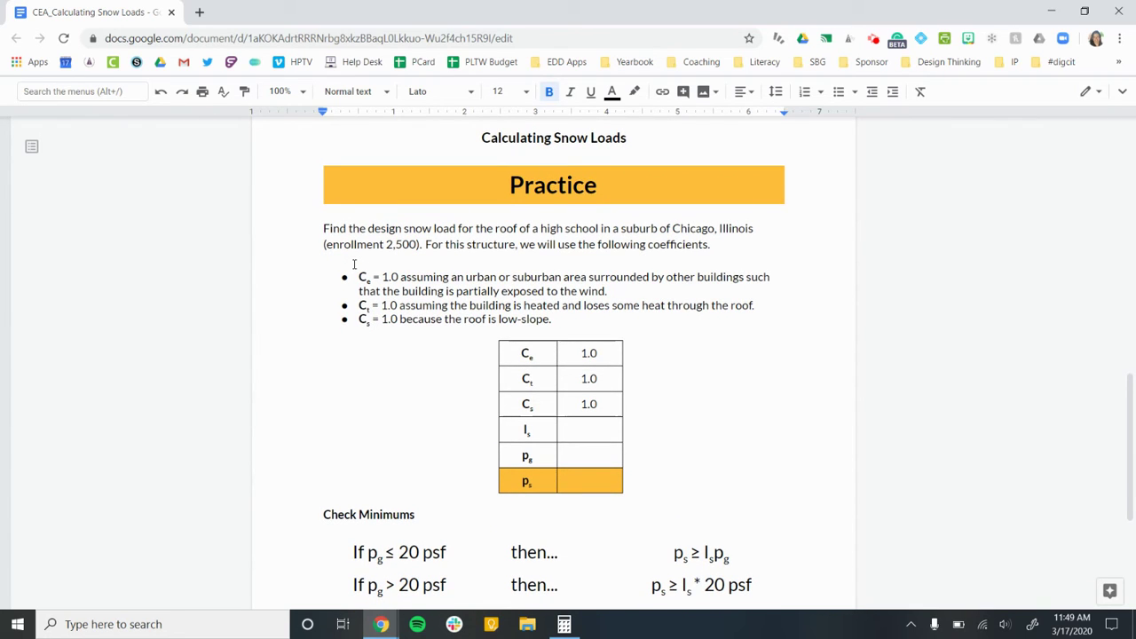
scroll(353, 264, down, 1)
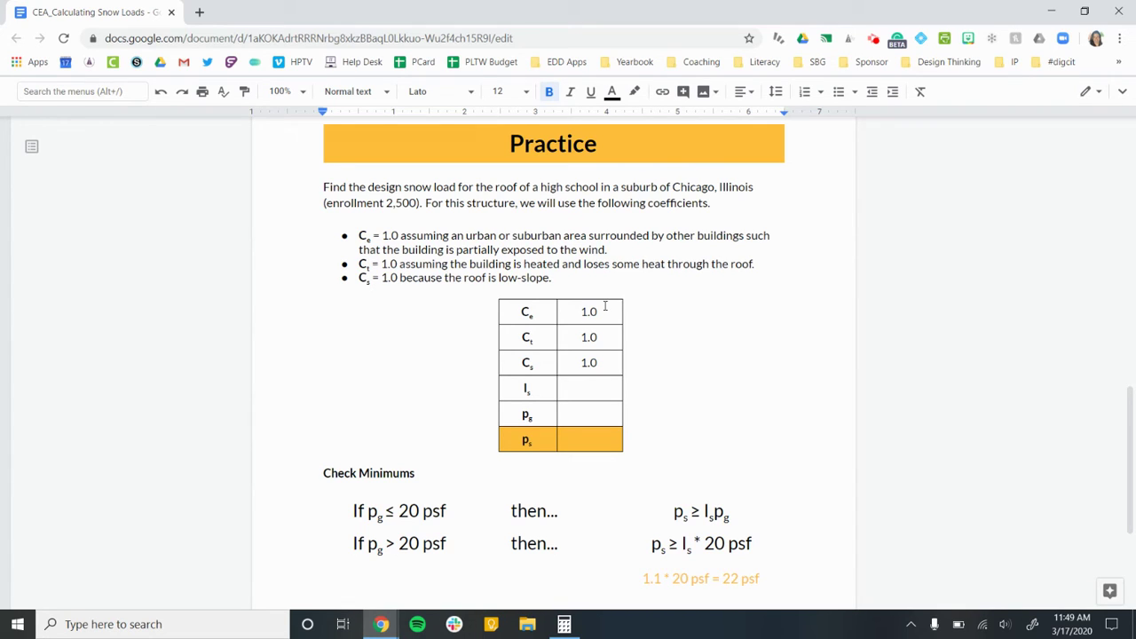
- Insert a row above the Ce row with '-' on the left and 0.7 on the right
click(544, 307)
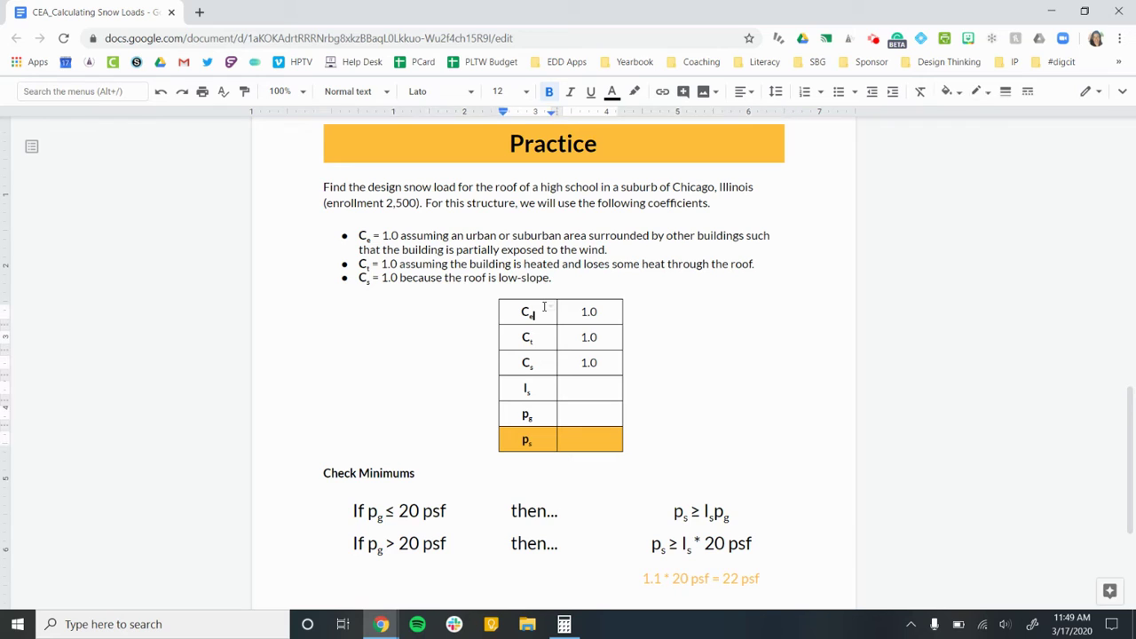
right_click(544, 307)
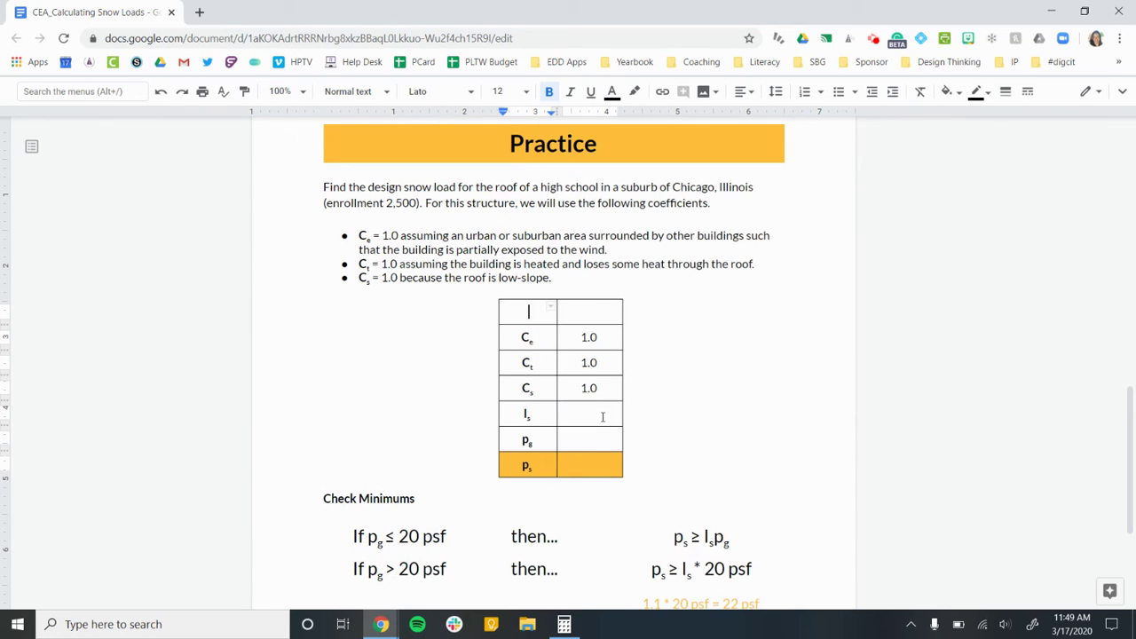
click(604, 423)
click(581, 307)
text(0.7)
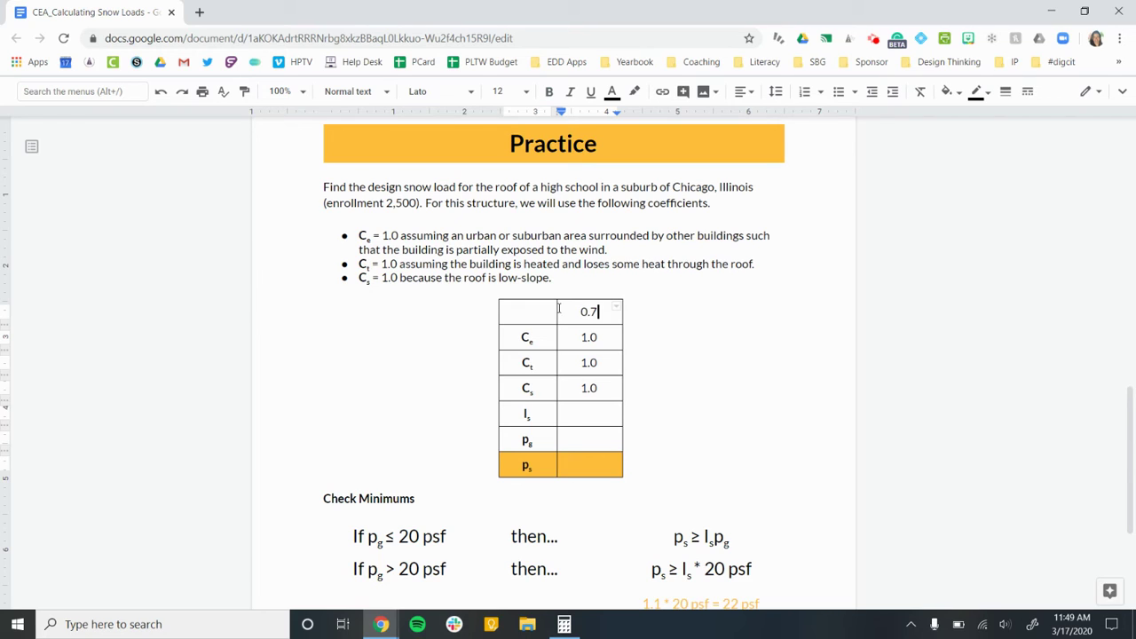
click(537, 312)
text(-)
click(593, 413)
- Open the Occupancy Category link, review Table 1604.5, and return to the snow loads document
scroll(483, 393, up, 5)
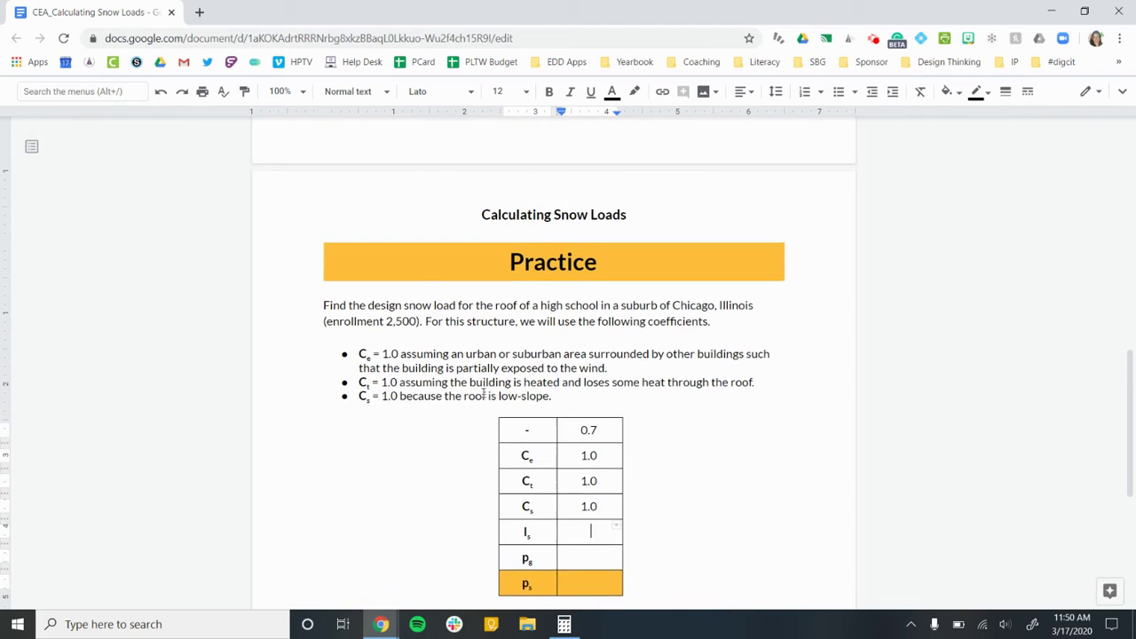
scroll(483, 393, up, 1)
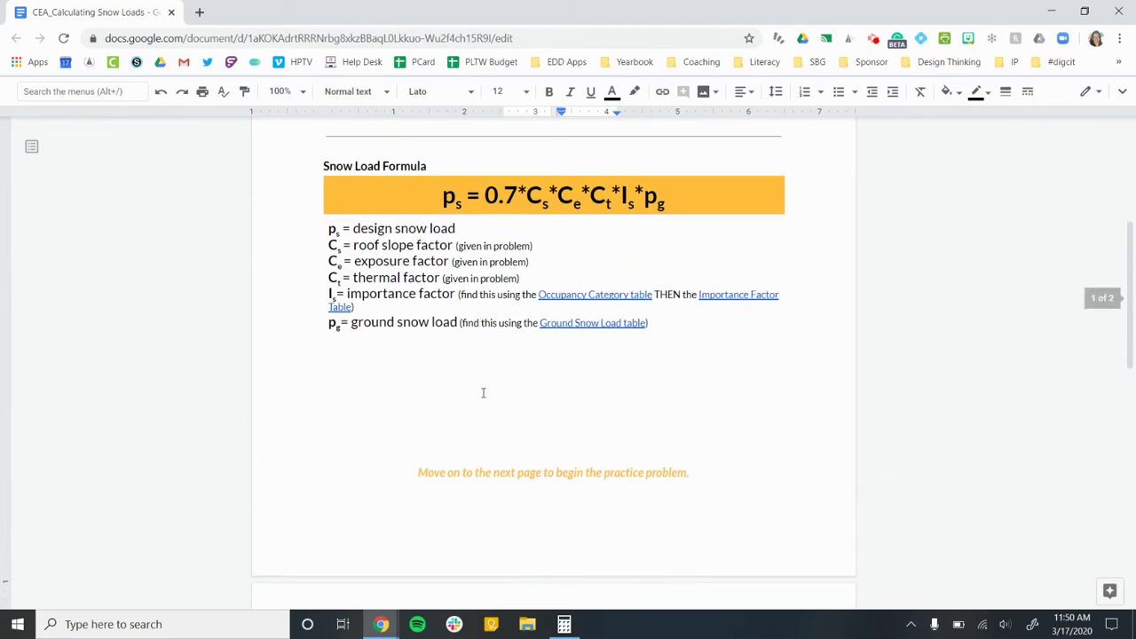
scroll(483, 393, up, 1)
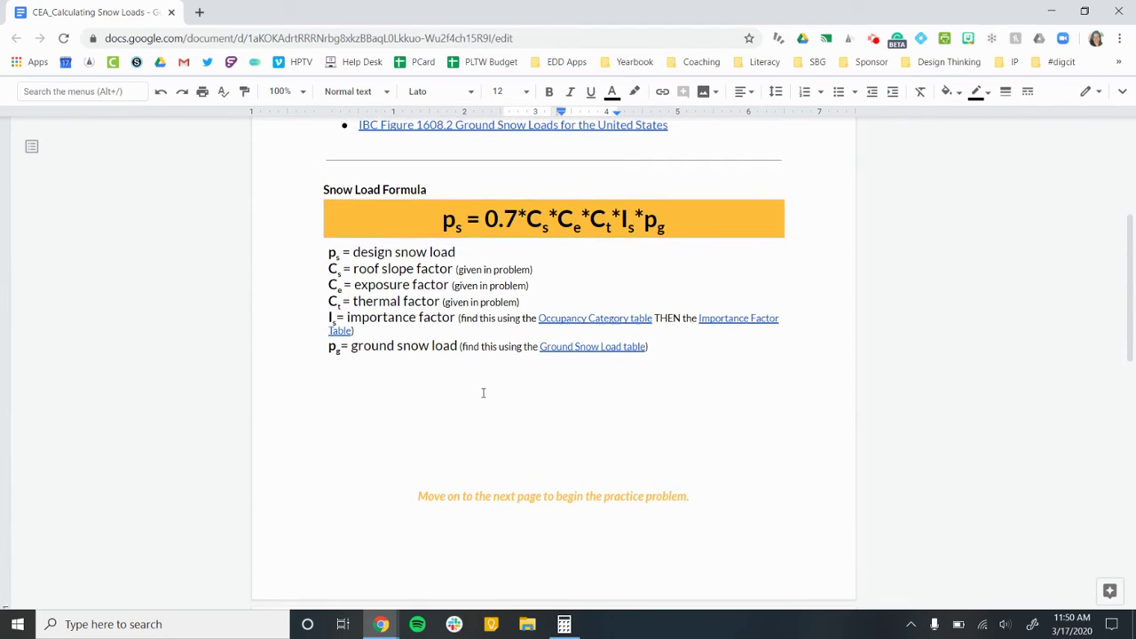
click(600, 317)
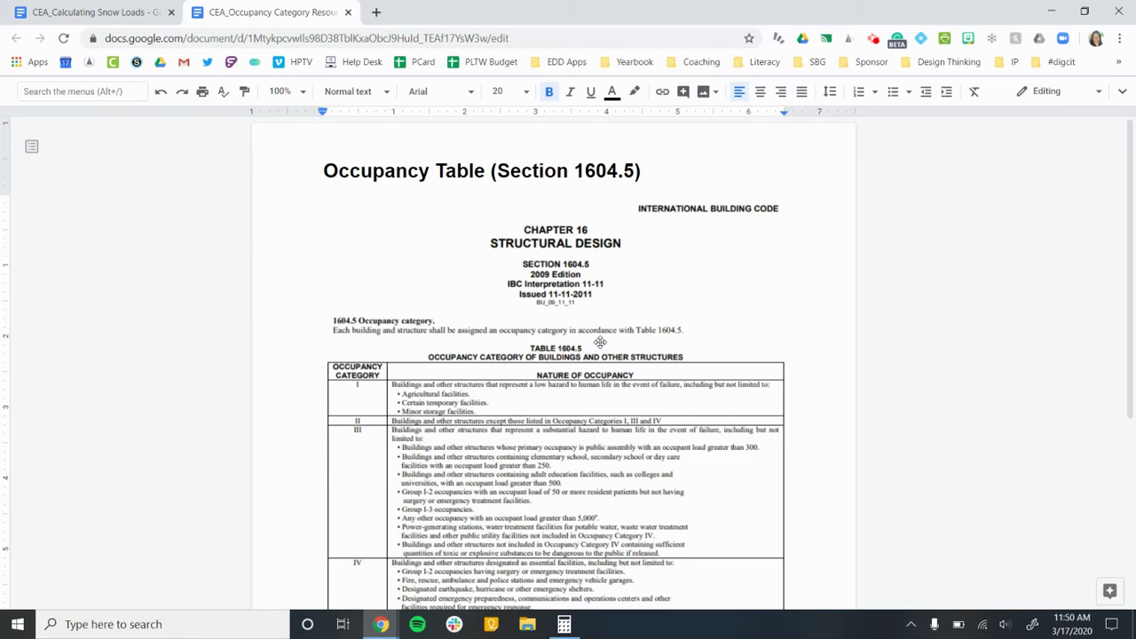
scroll(600, 342, down, 3)
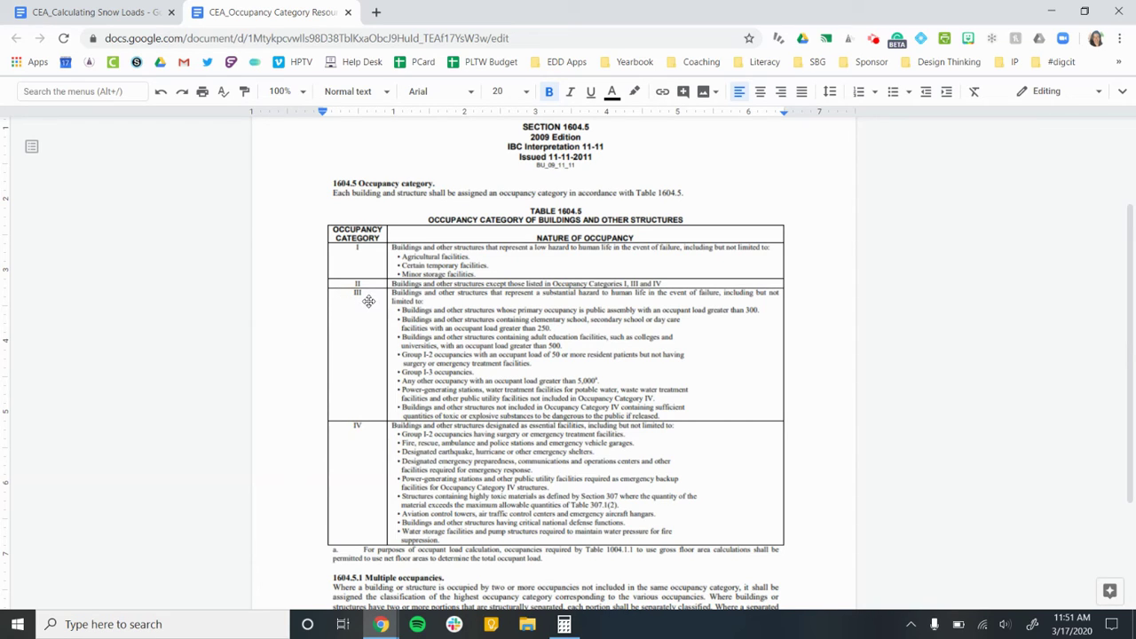
click(122, 16)
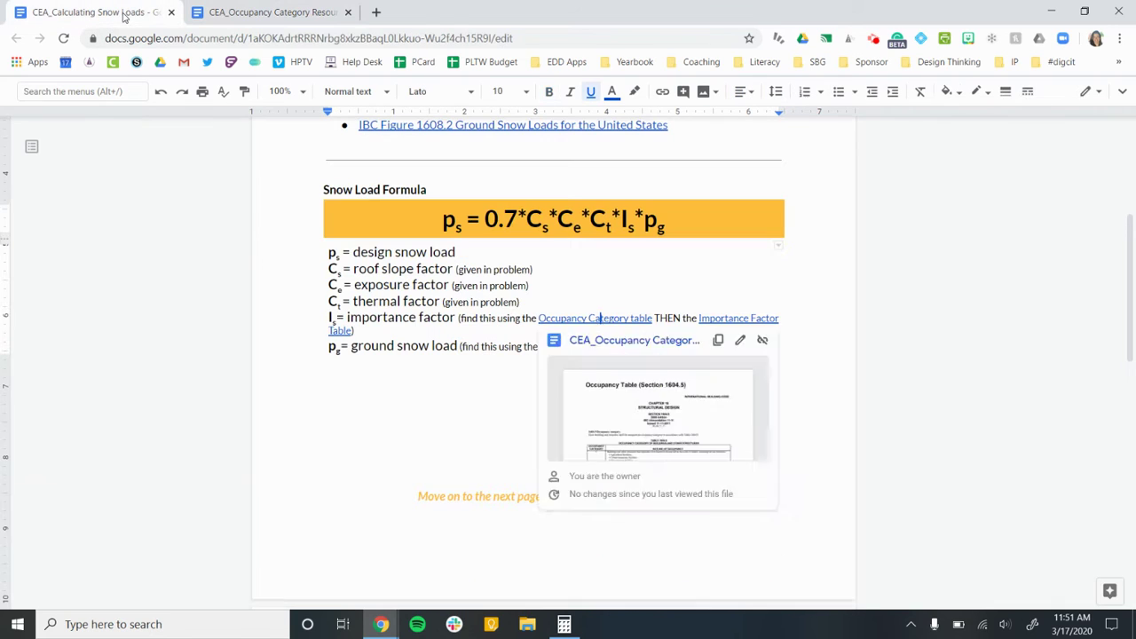
- Open the Importance Factor Table resource, highlight category III's 1.1 factor, and return to the worksheet
click(724, 319)
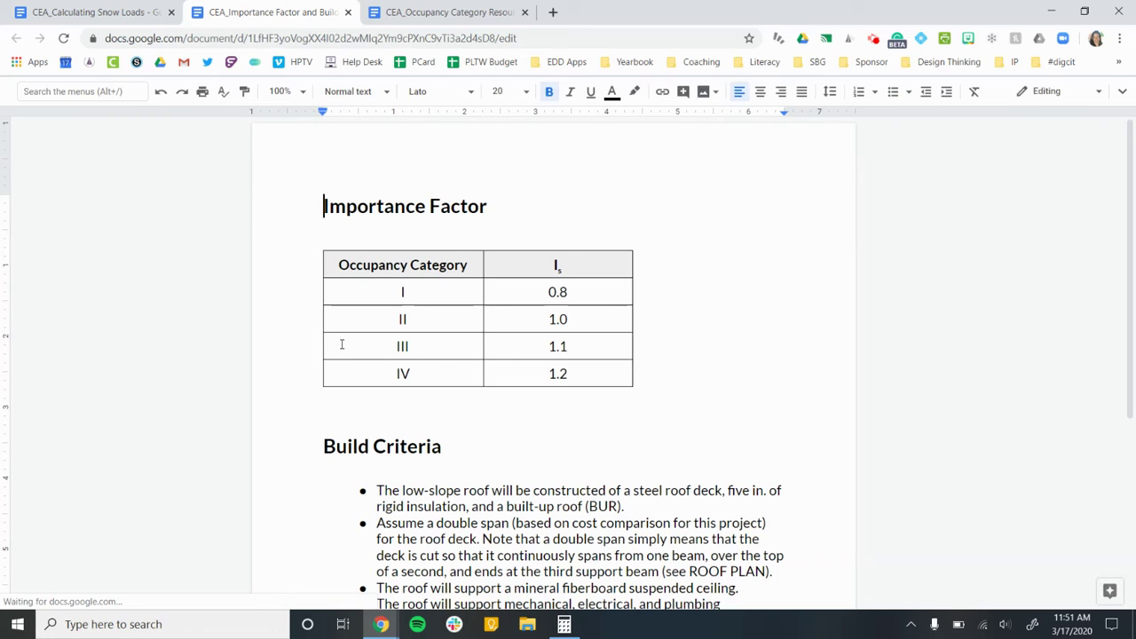
drag(396, 347, 559, 353)
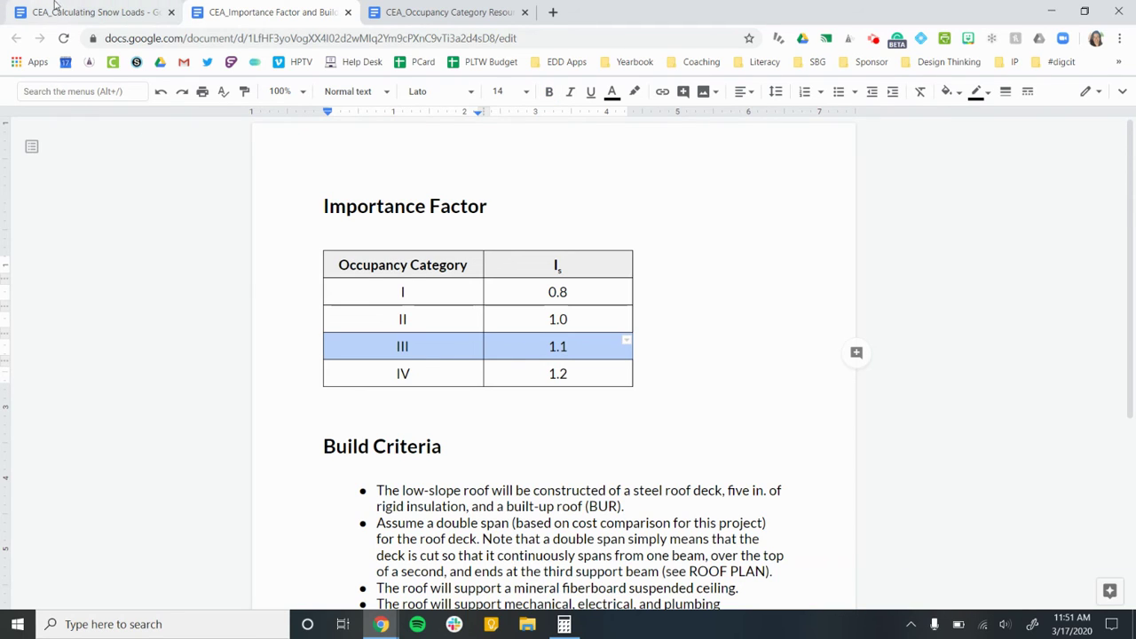
click(86, 12)
- Enter 1.1 as the importance factor I_s in the Practice table
scroll(347, 331, down, 6)
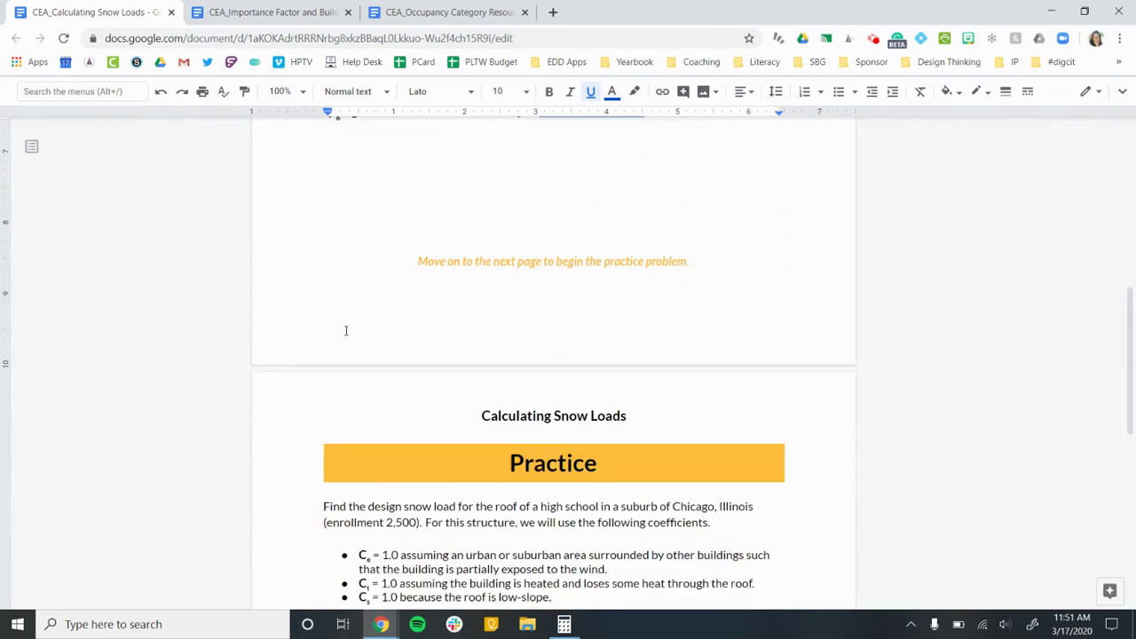
click(589, 398)
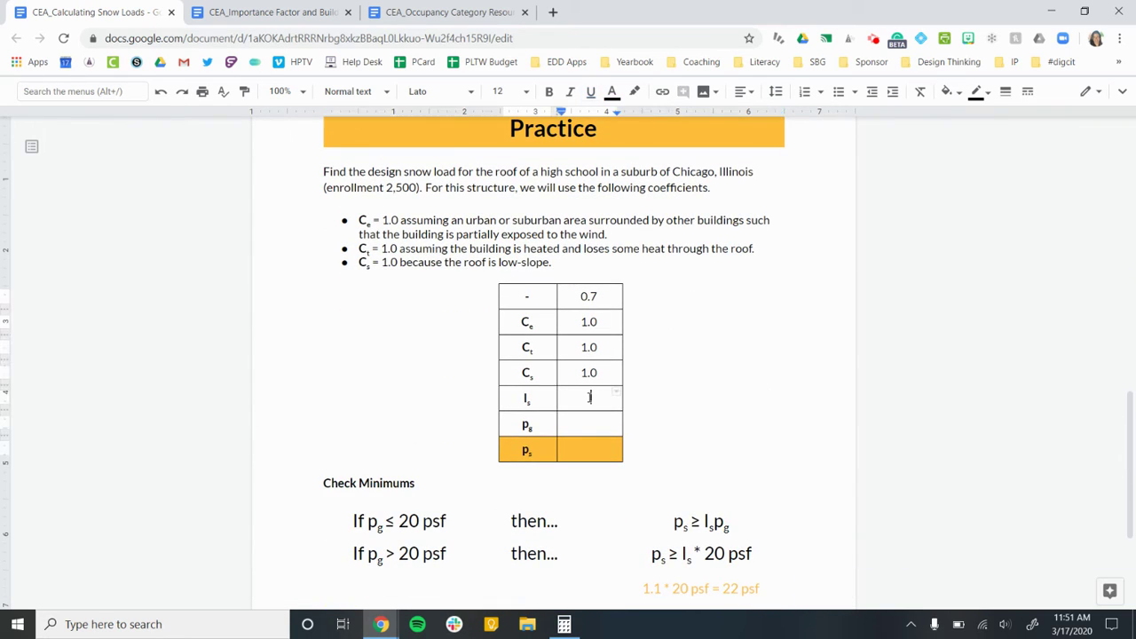
text(1.1)
click(595, 423)
scroll(597, 424, up, 6)
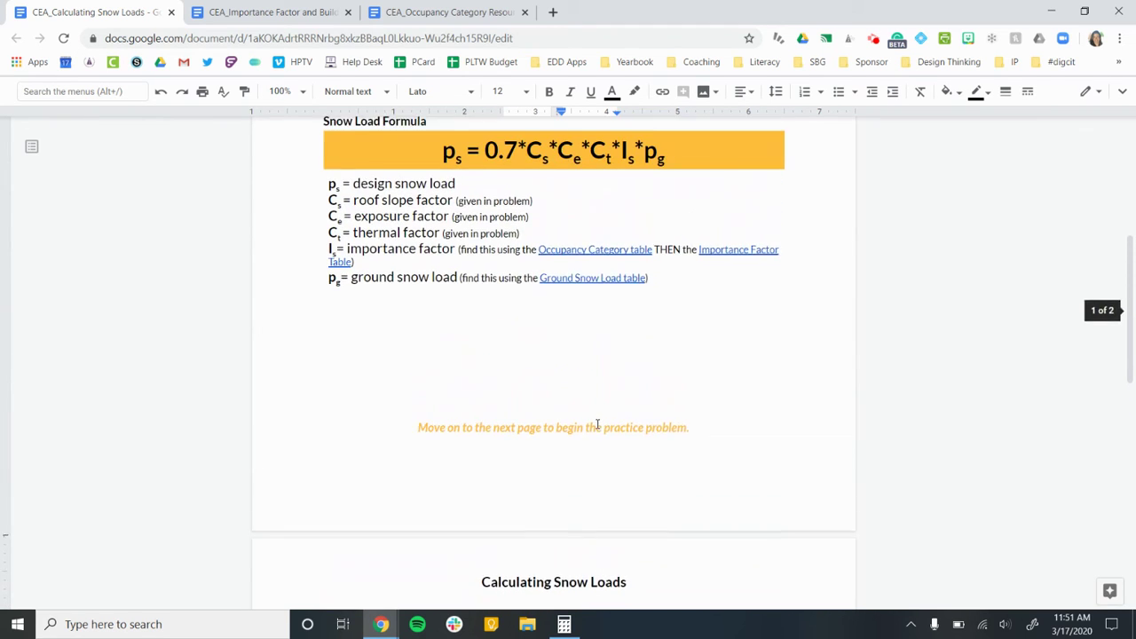
scroll(598, 426, up, 1)
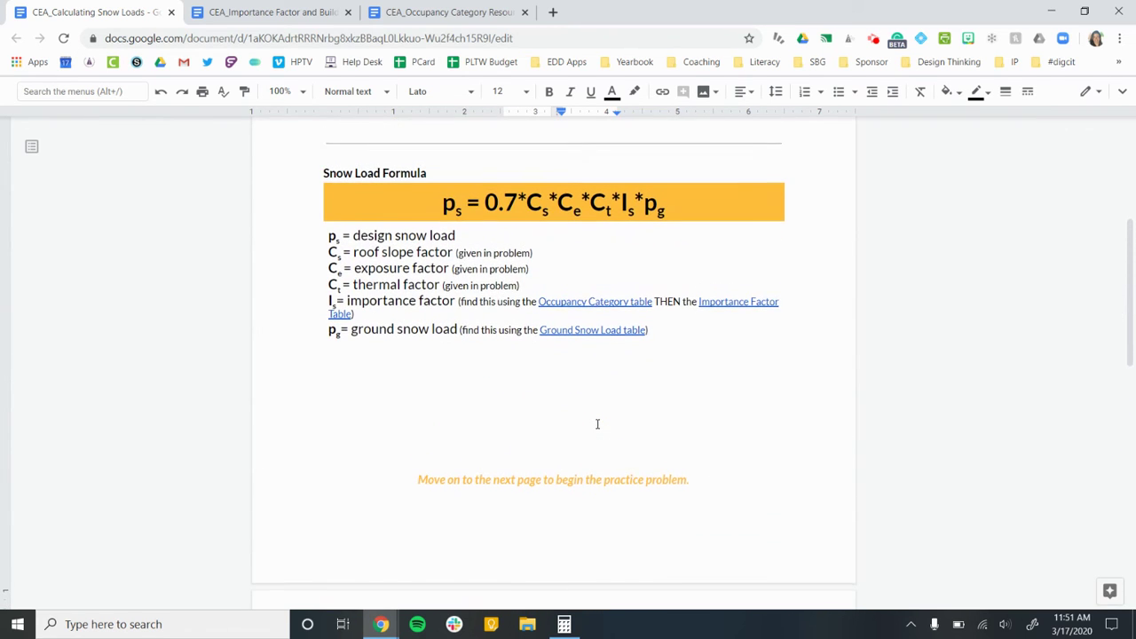
click(586, 330)
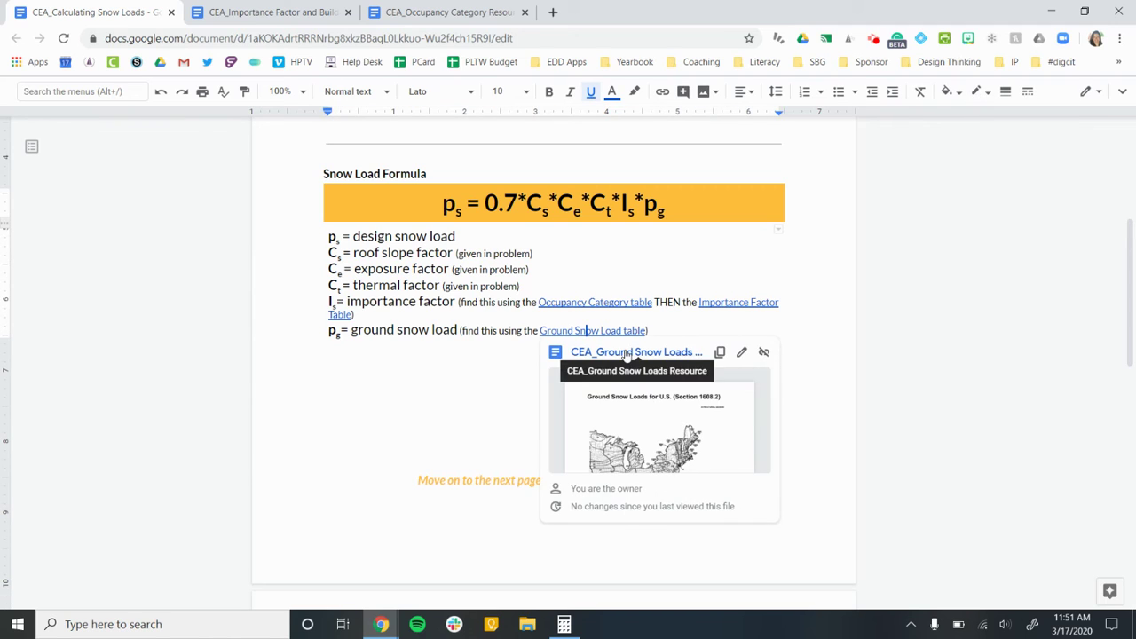
- Open the Ground Snow Loads resource and view its eastern US snow load map
click(625, 348)
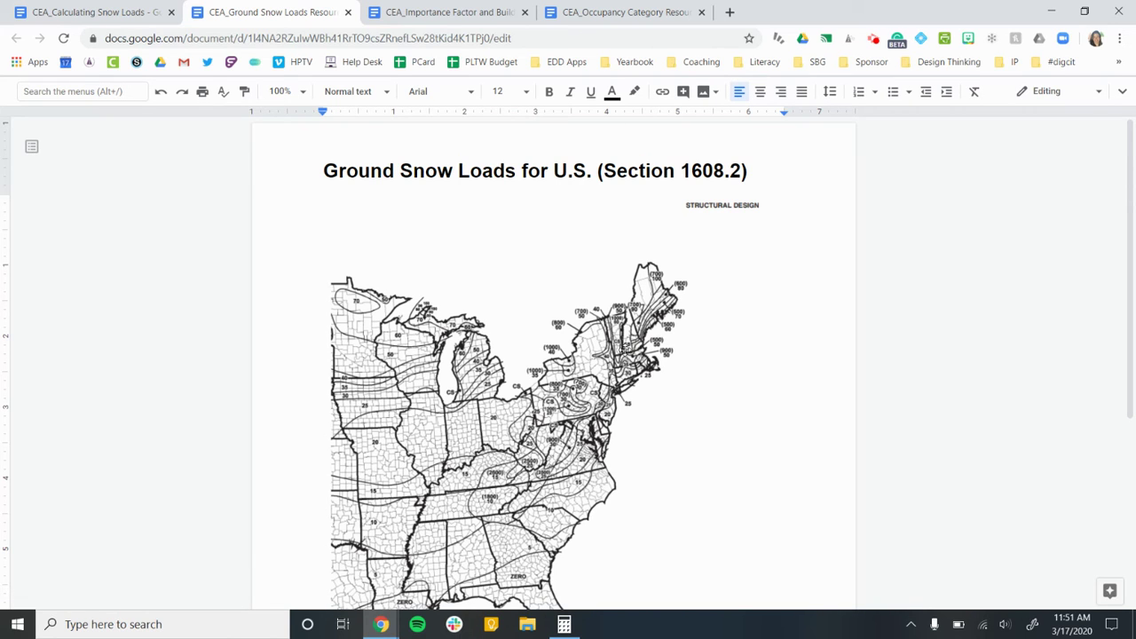
scroll(418, 414, down, 2)
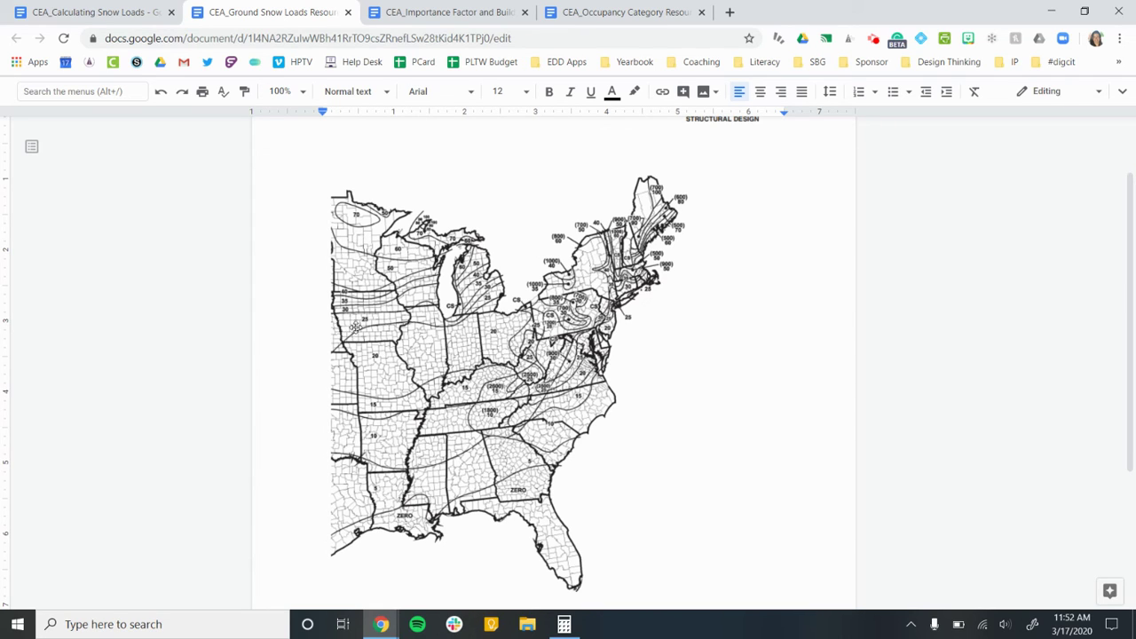
- Back in the worksheet, enter 25 as the Practice table's ground snow load p_g
click(85, 11)
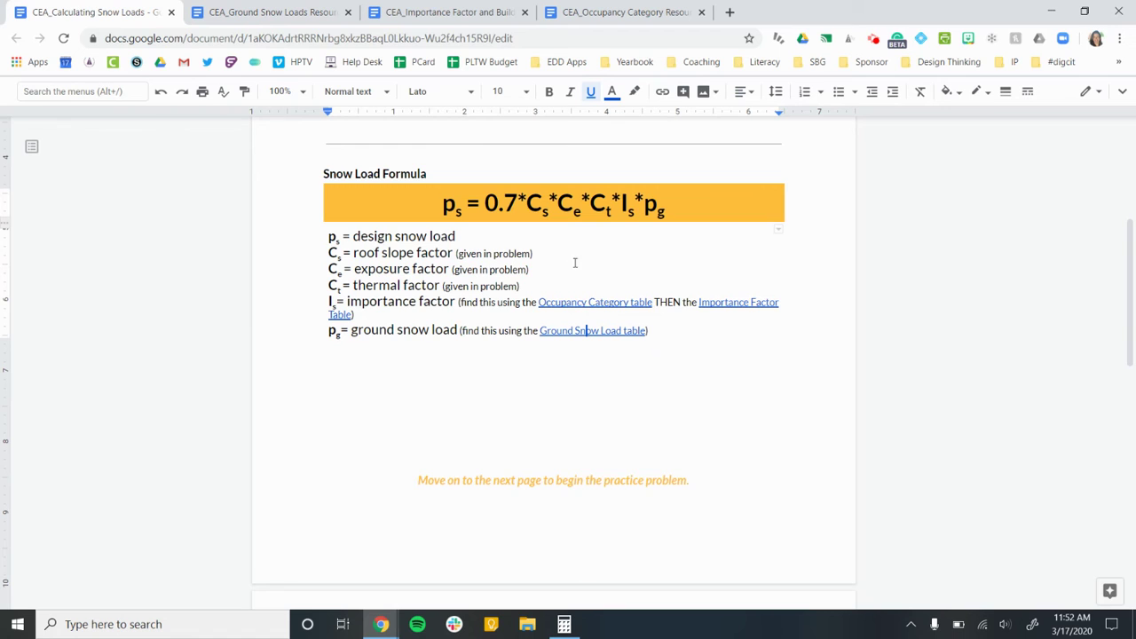
scroll(527, 428, down, 3)
scroll(528, 429, down, 3)
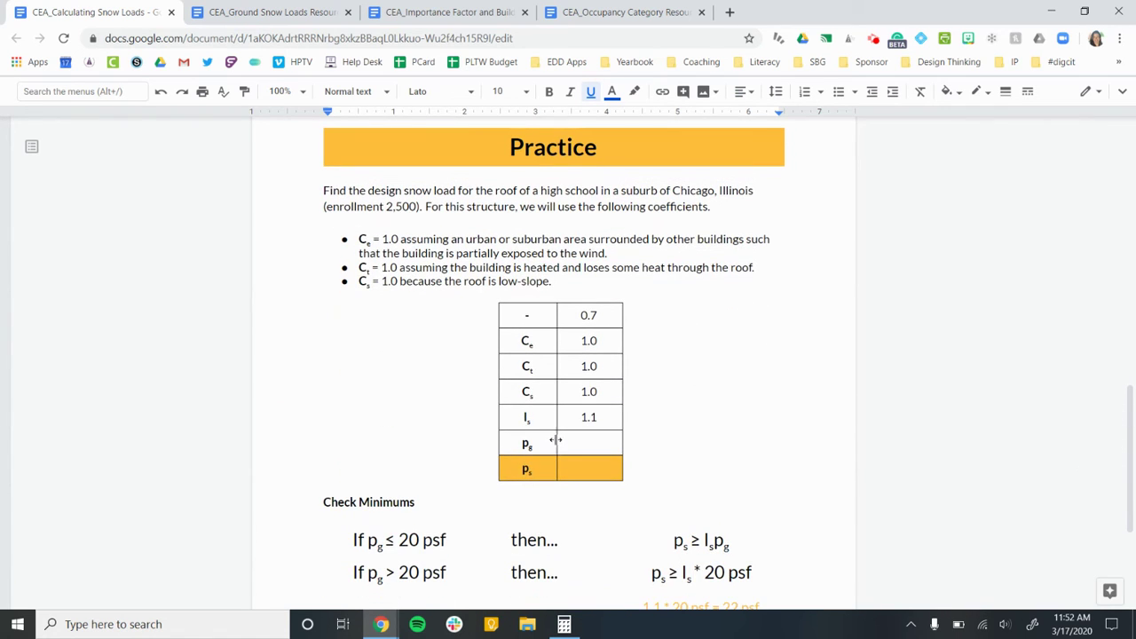
click(589, 445)
text(25)
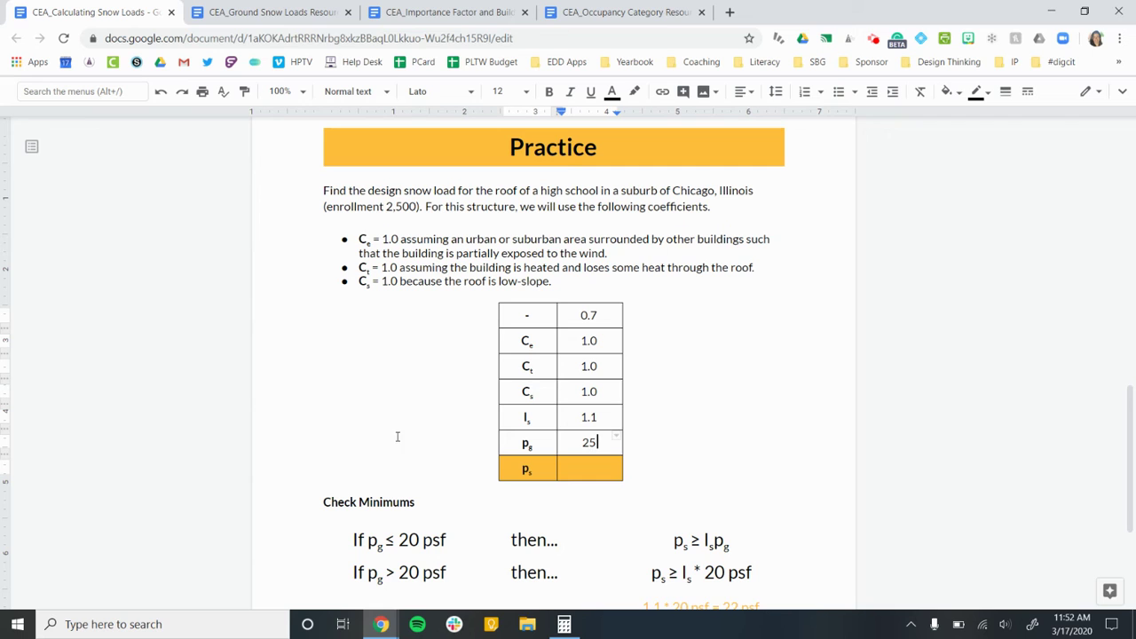
scroll(343, 436, down, 2)
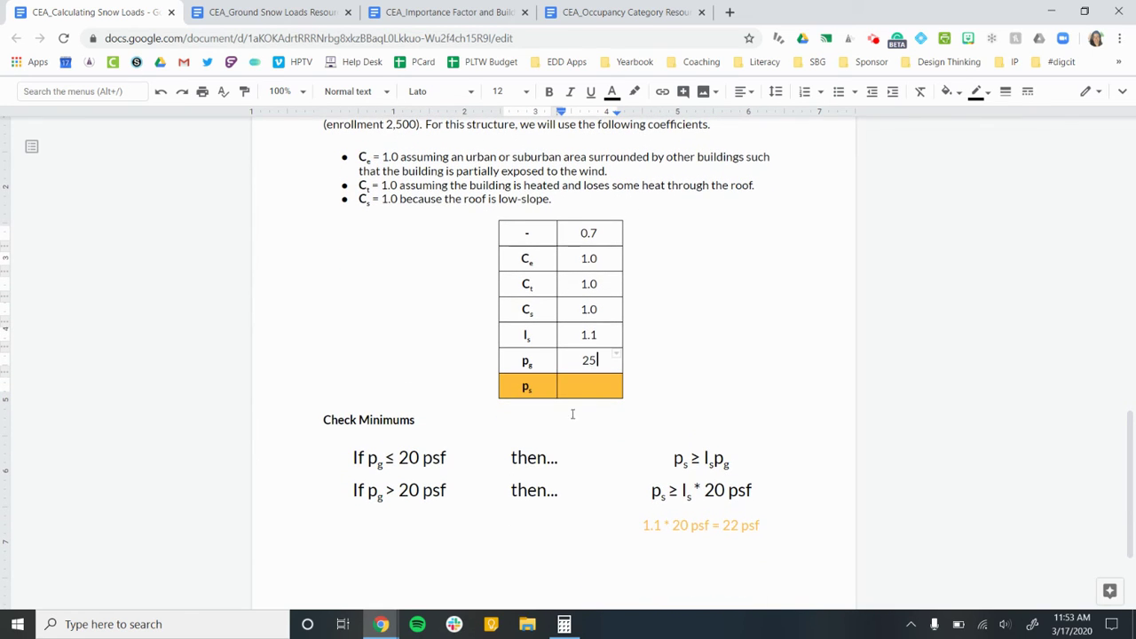
- Launch Calculator beside the table and multiply 0.7 × 1.1 × 25 to get 19.25
click(564, 625)
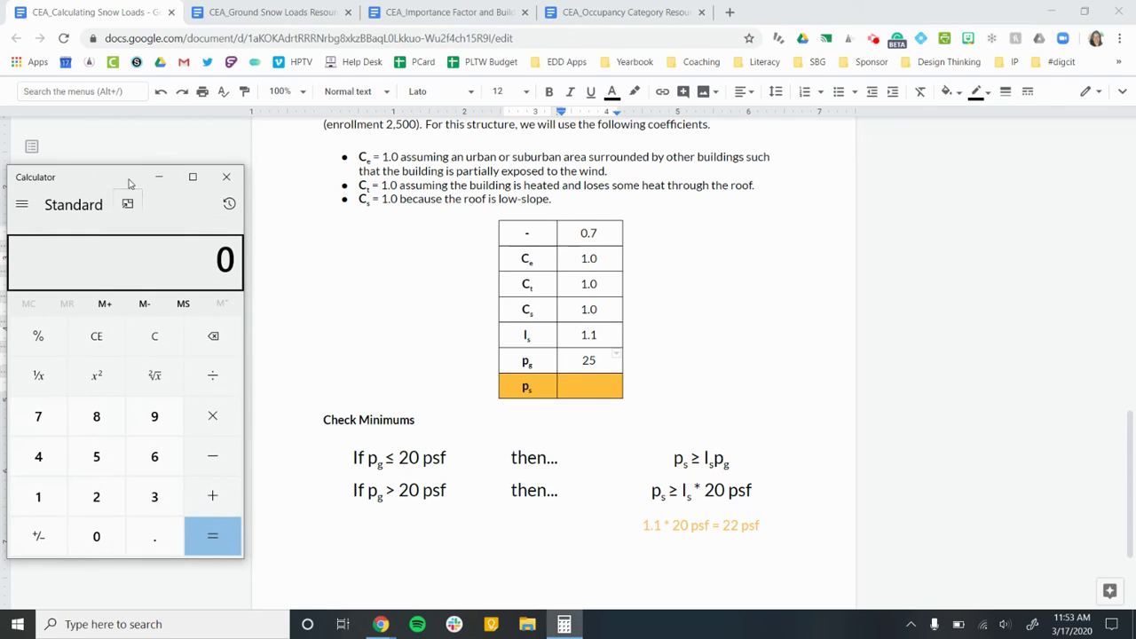
drag(125, 182, 169, 116)
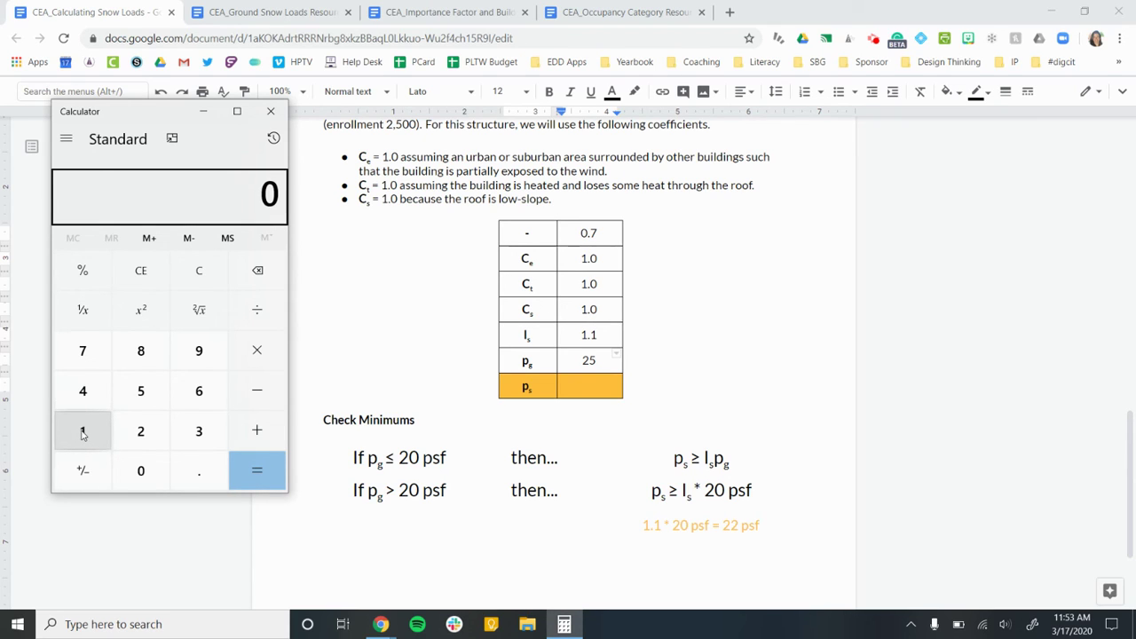
click(198, 470)
key(7)
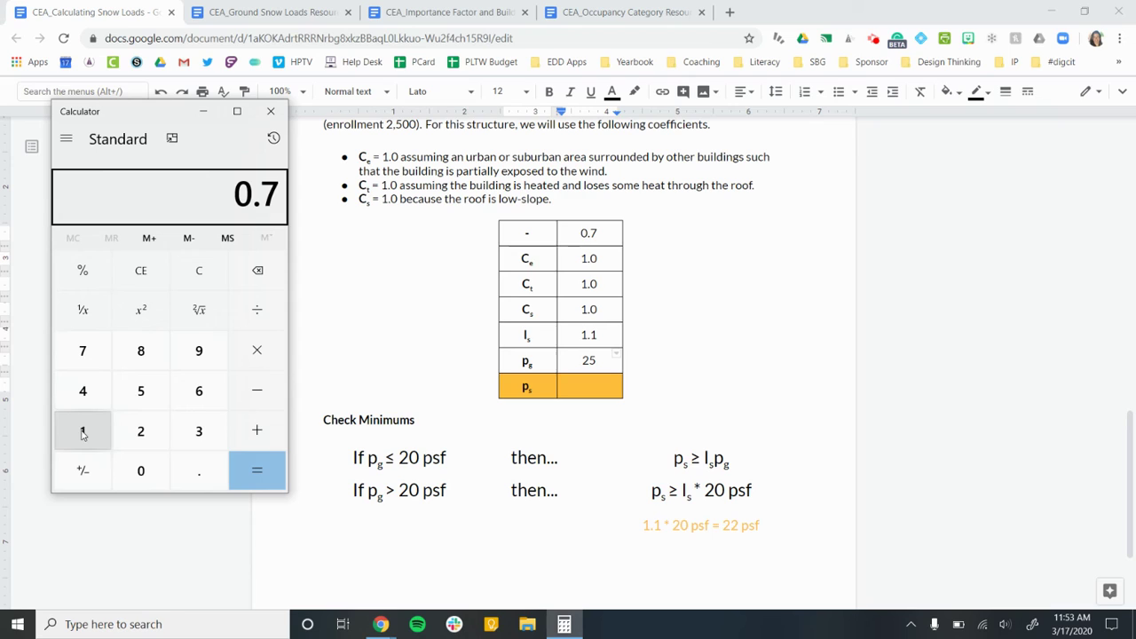
click(257, 357)
text(1.1)
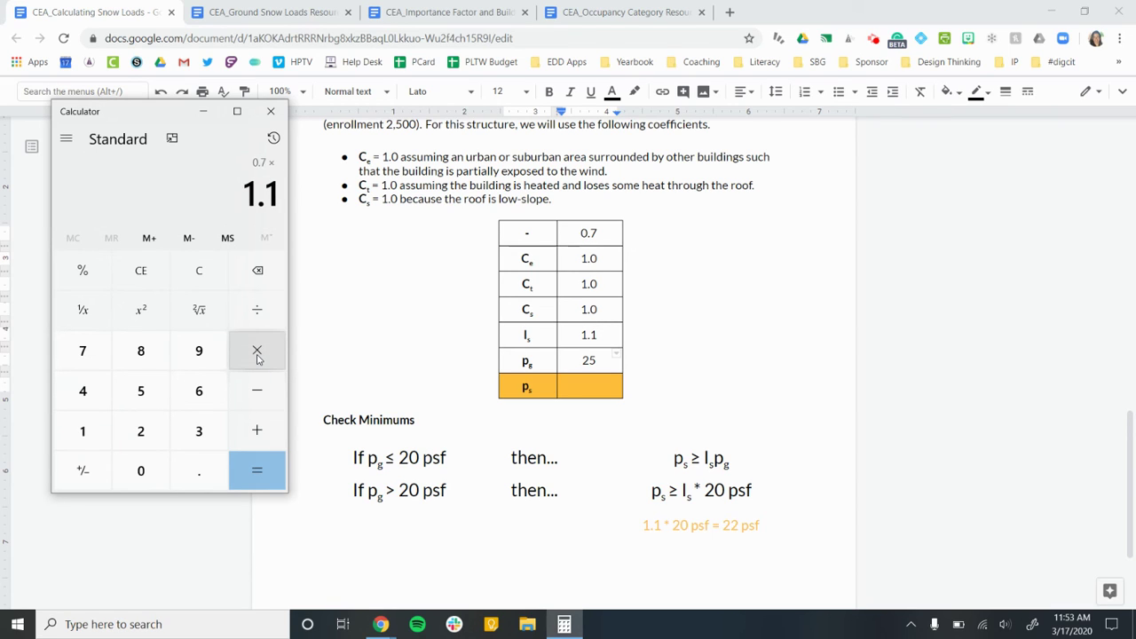
click(258, 358)
text(25)
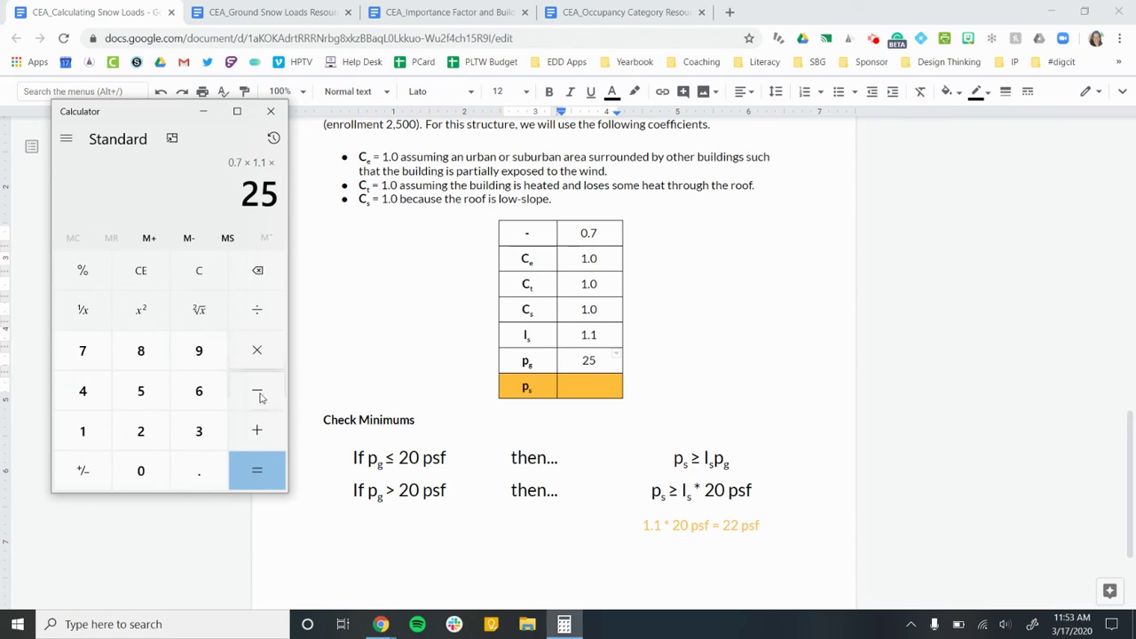
click(252, 468)
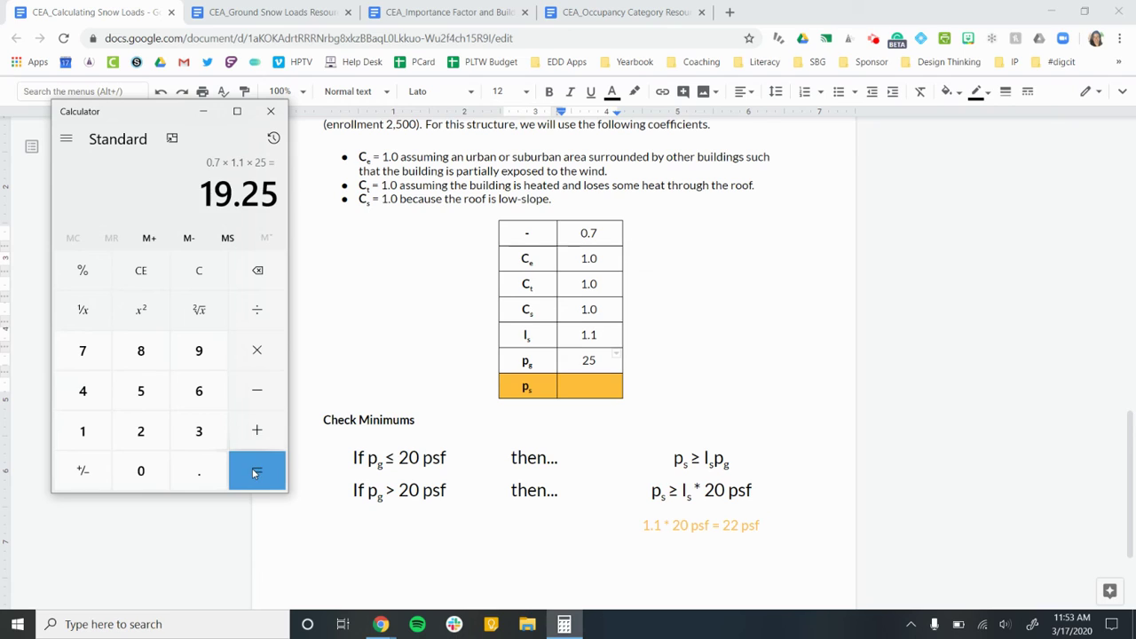
- Enter 19.25 as the design snow load p_s in the orange cell
click(585, 383)
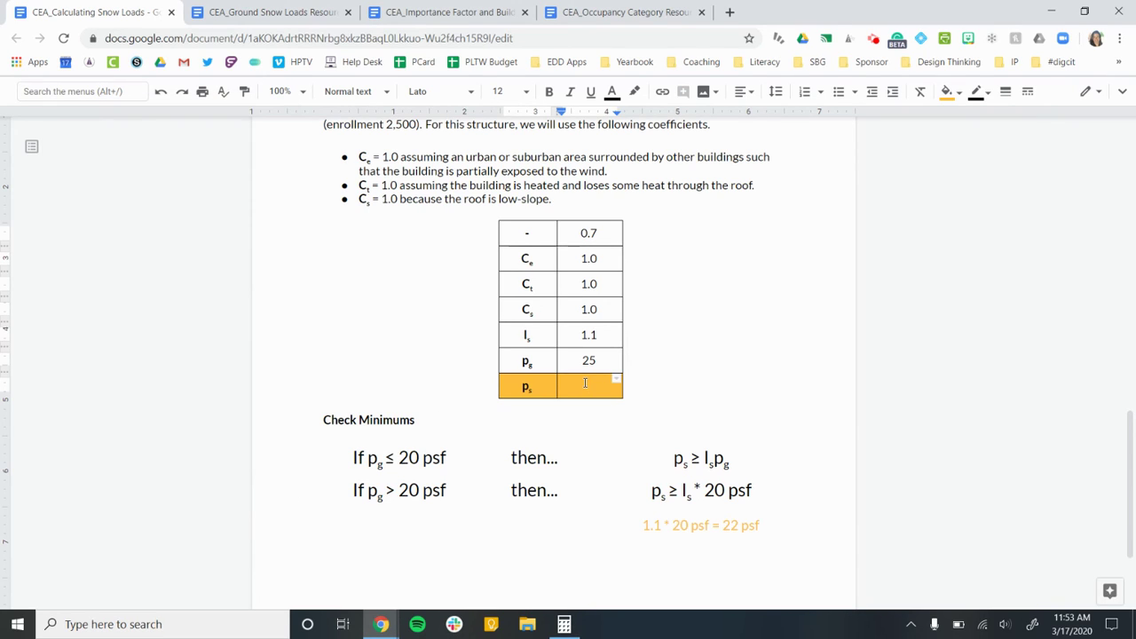
text(19.25)
drag(598, 360, 527, 362)
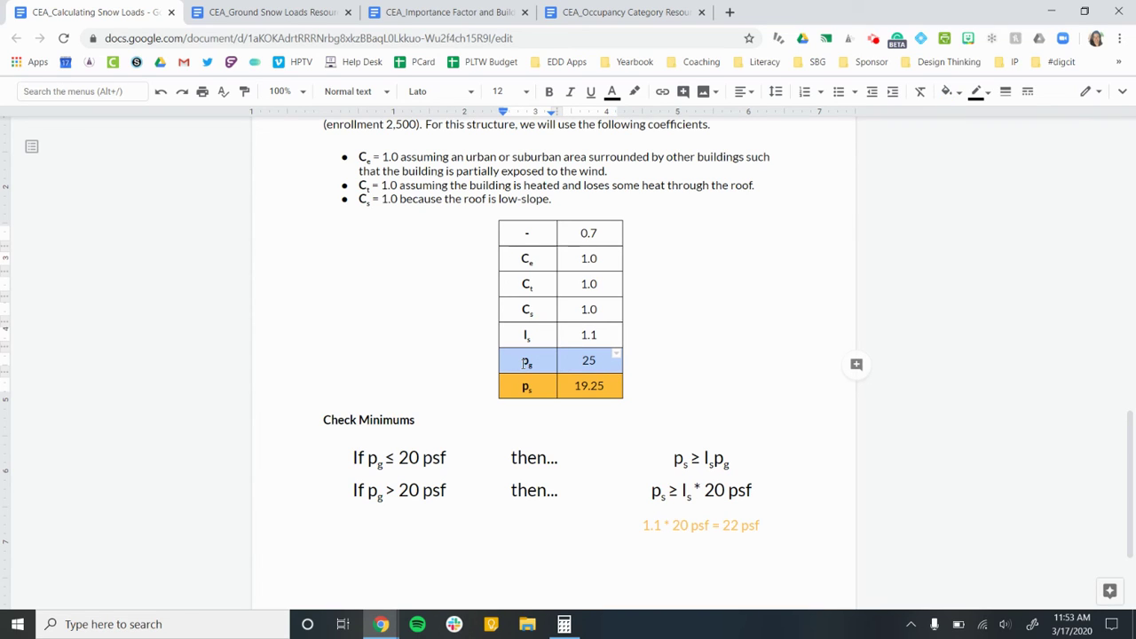
click(347, 491)
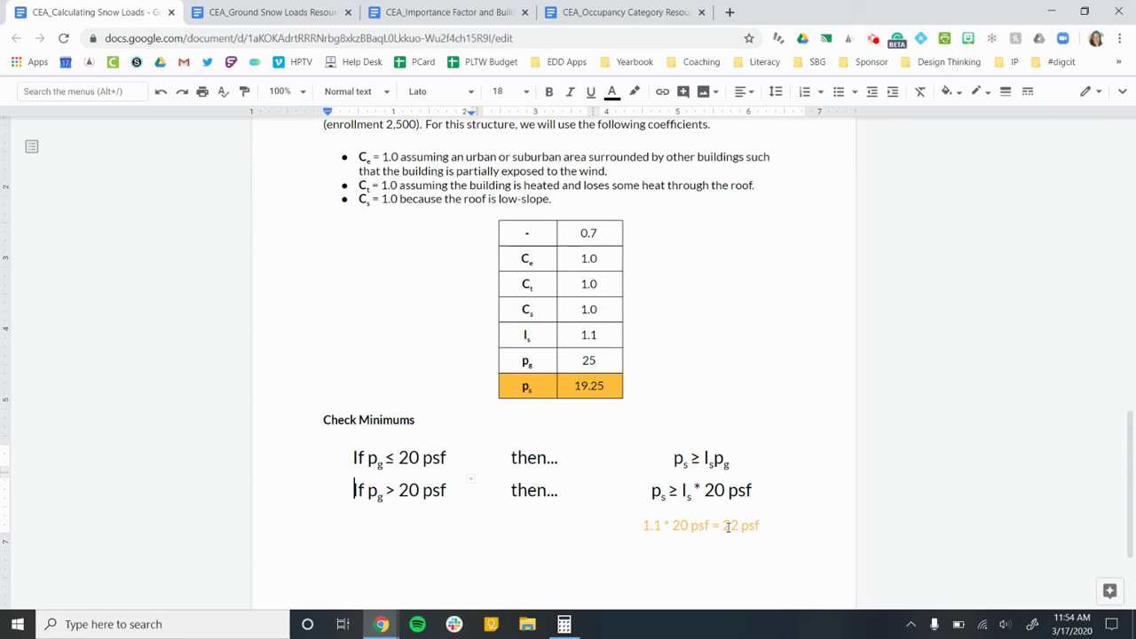
- Bold the '22 psf' result in the 1.1 * 20 psf minimum line
drag(725, 524, 763, 525)
click(763, 524)
drag(573, 386, 607, 387)
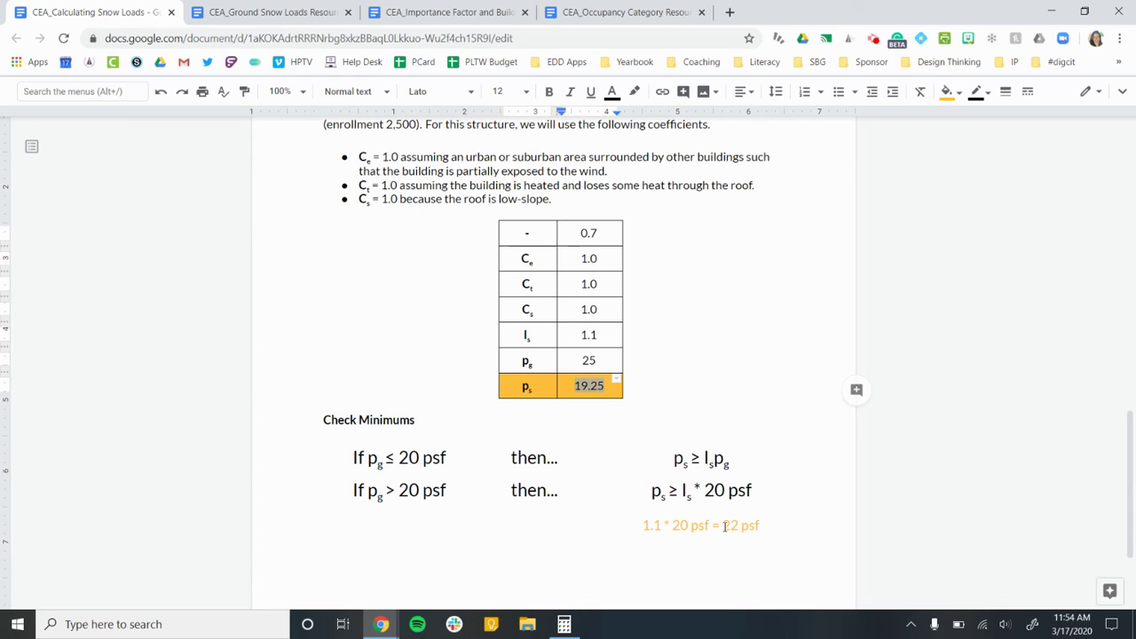
drag(724, 526, 761, 526)
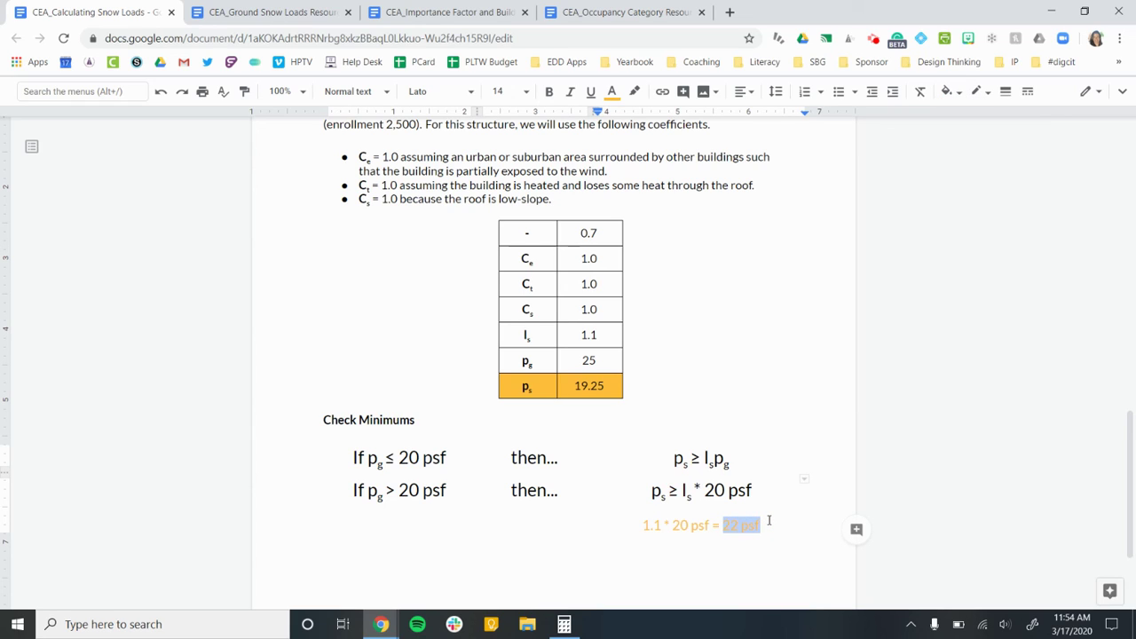
key(ctrl+b)
click(769, 521)
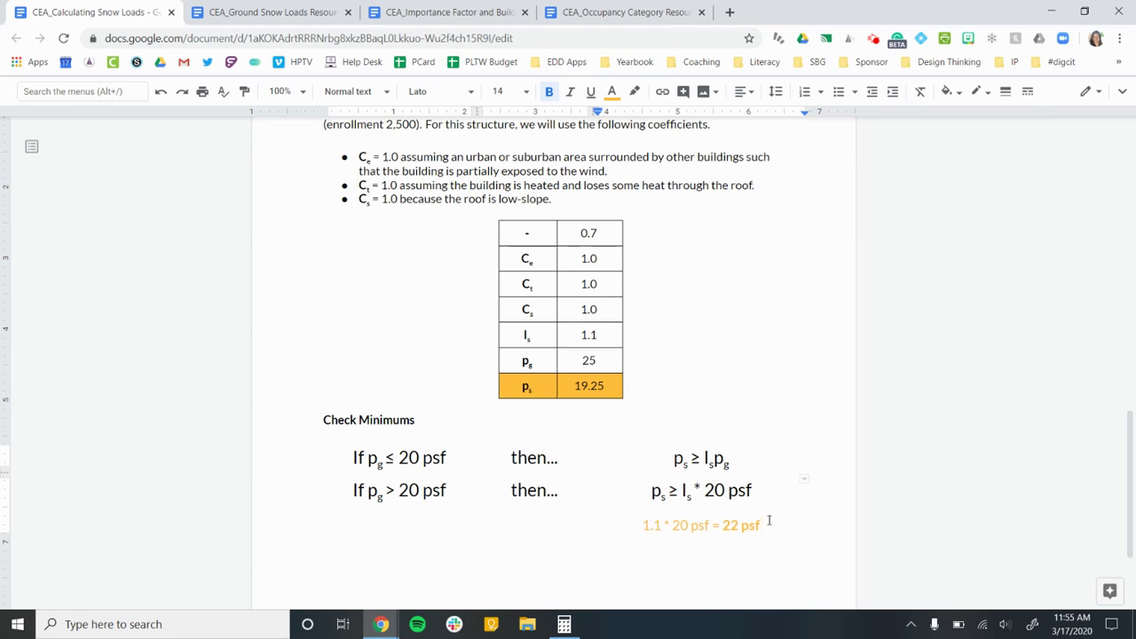
scroll(769, 520, up, 3)
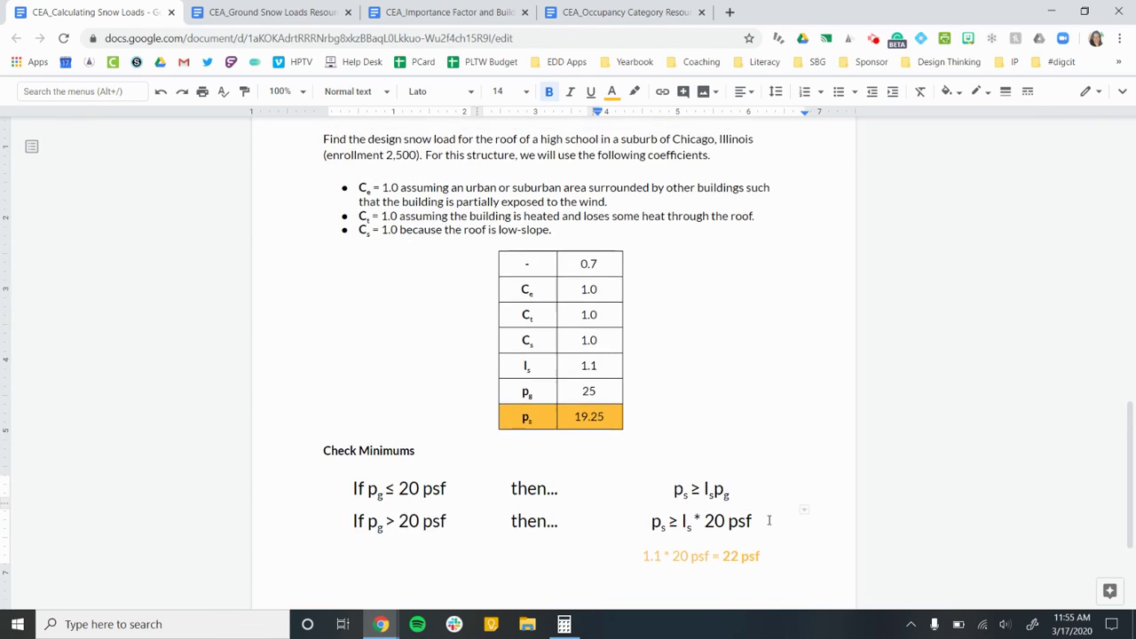
scroll(769, 521, down, 1)
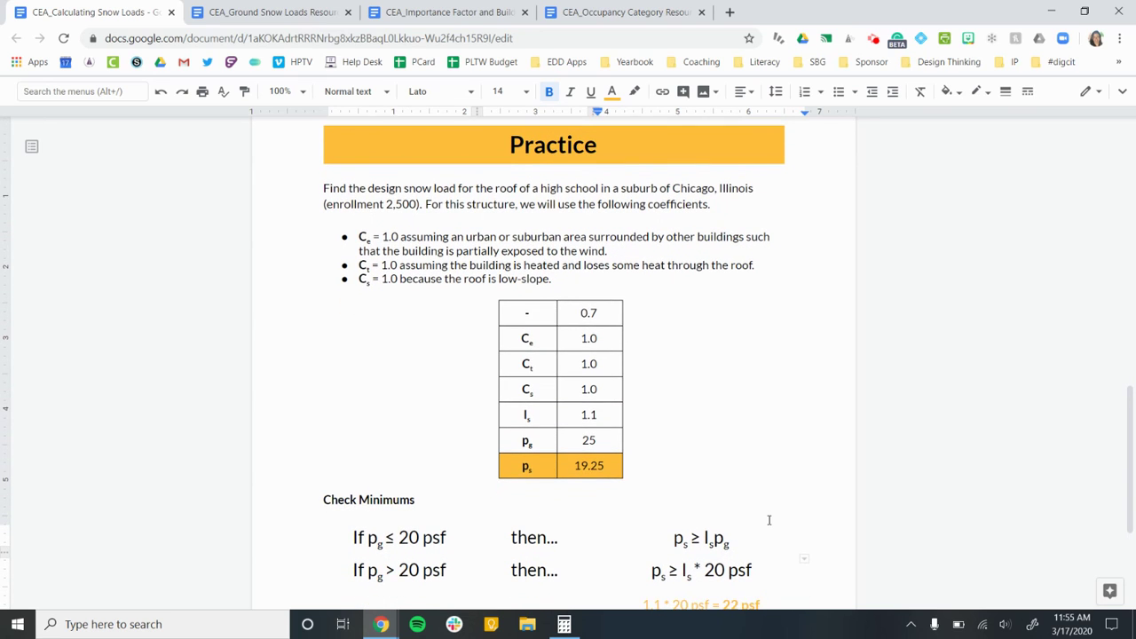